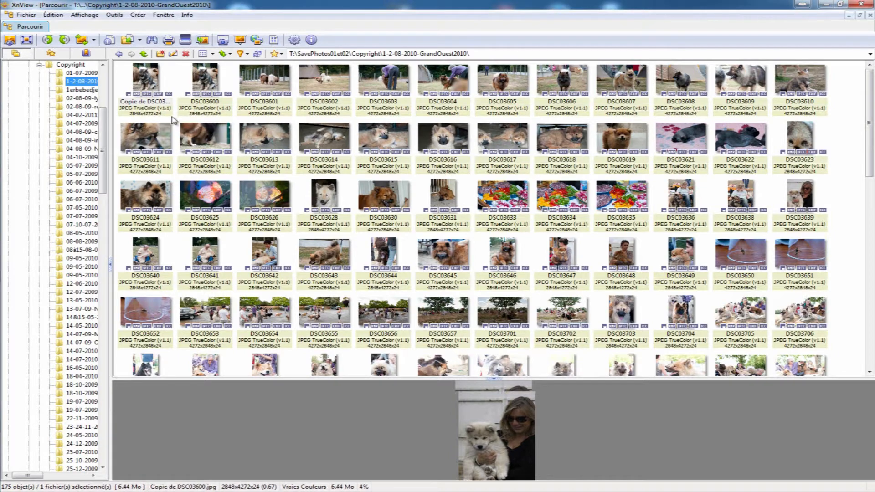
# - Select the photos from Copie de DSC03600 through DSC03705 and open them for batch renaming
pyautogui.moveTo(145, 78); pyautogui.dragTo(159, 87)
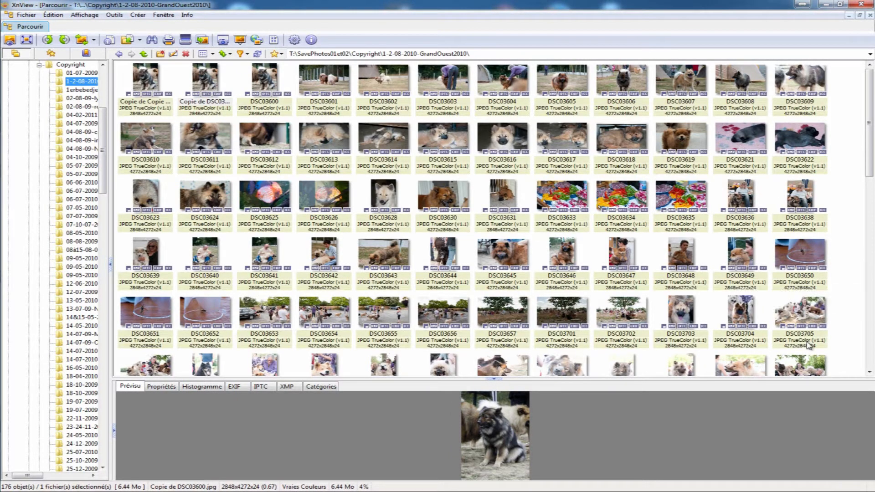
pyautogui.keyDown('shift'); pyautogui.click(806, 323); pyautogui.keyUp('shift')
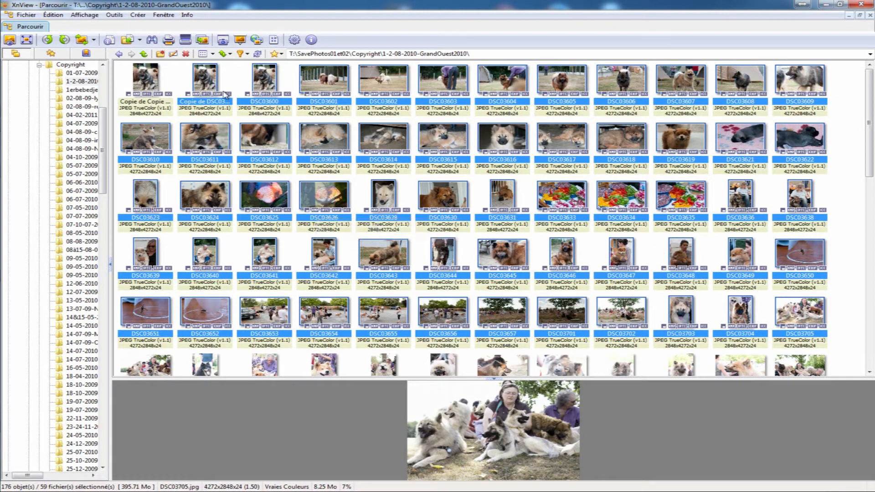
pyautogui.rightClick(206, 78)
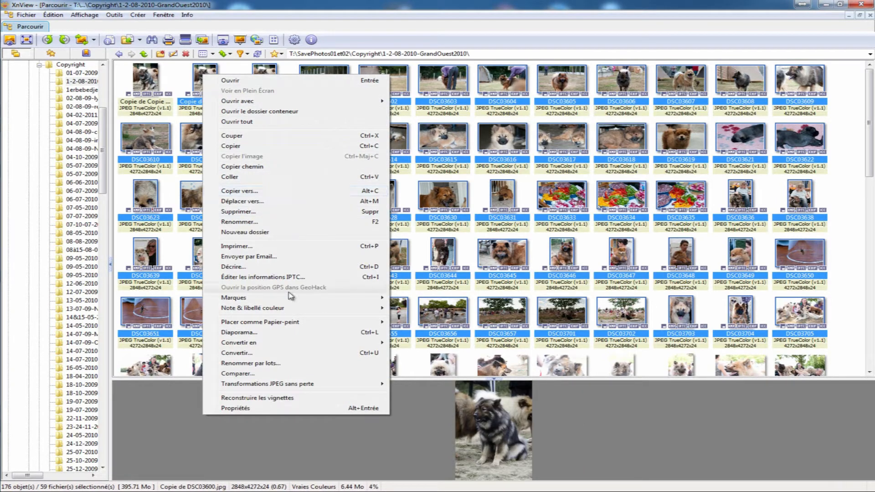
pyautogui.click(267, 369)
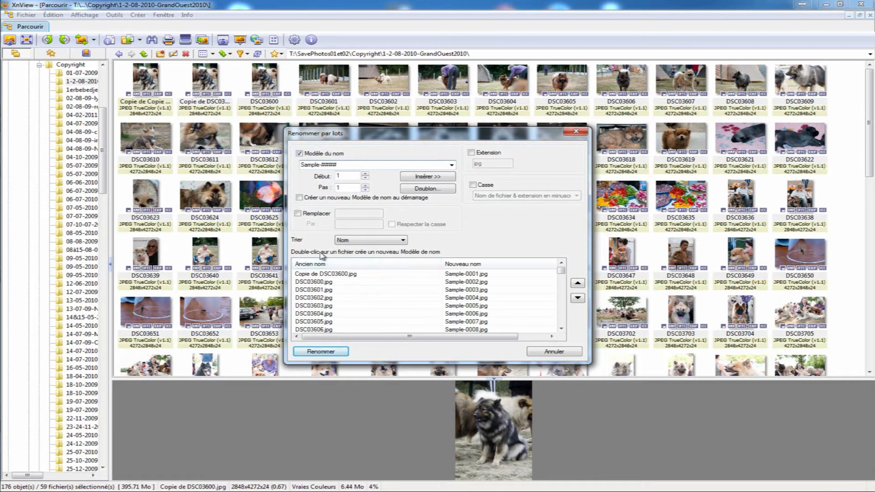
# - Examine the batch list from first to last file, comparing the old names with the proposed new names
pyautogui.click(390, 273)
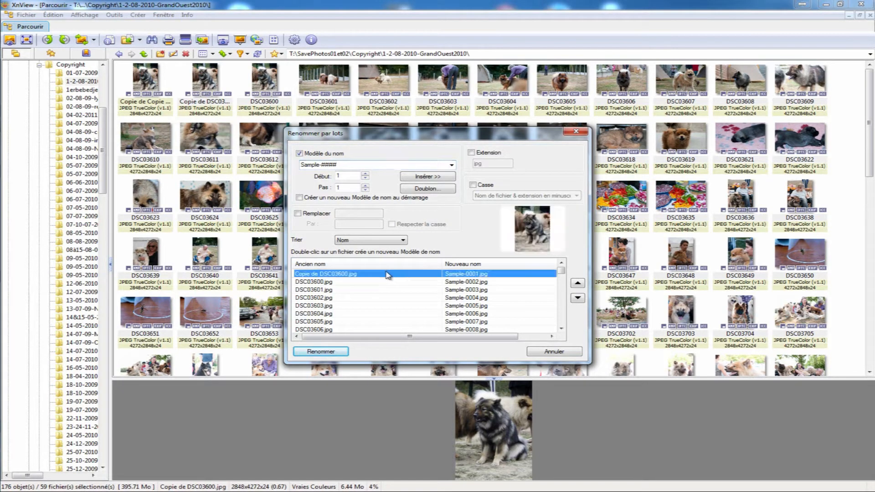
pyautogui.scroll(-16, 386, 288)
pyautogui.scroll(-2, 415, 278)
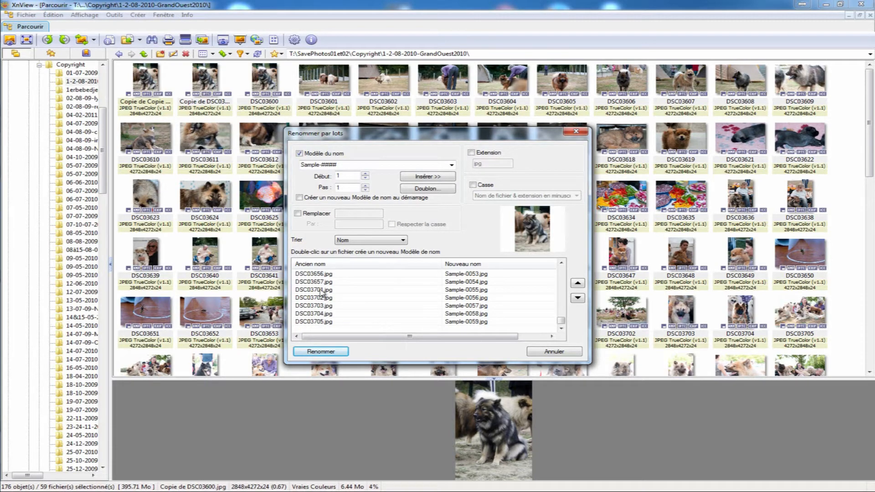
pyautogui.scroll(16, 331, 307)
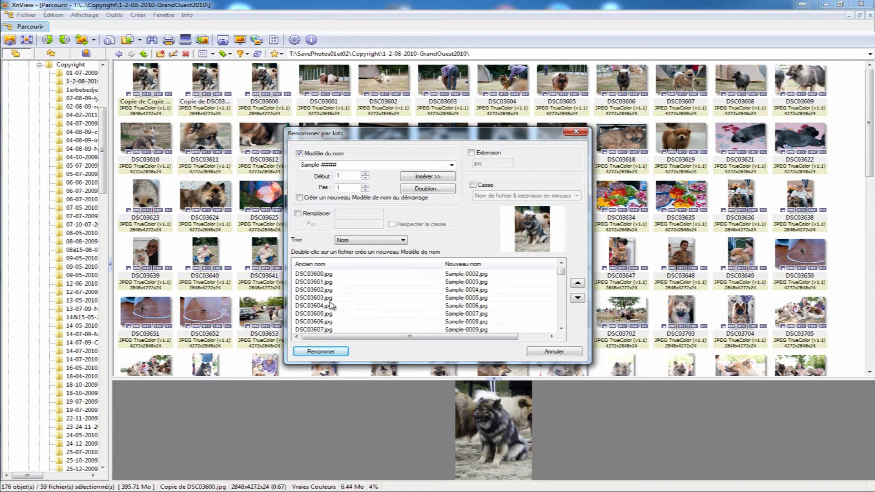
pyautogui.scroll(2, 331, 306)
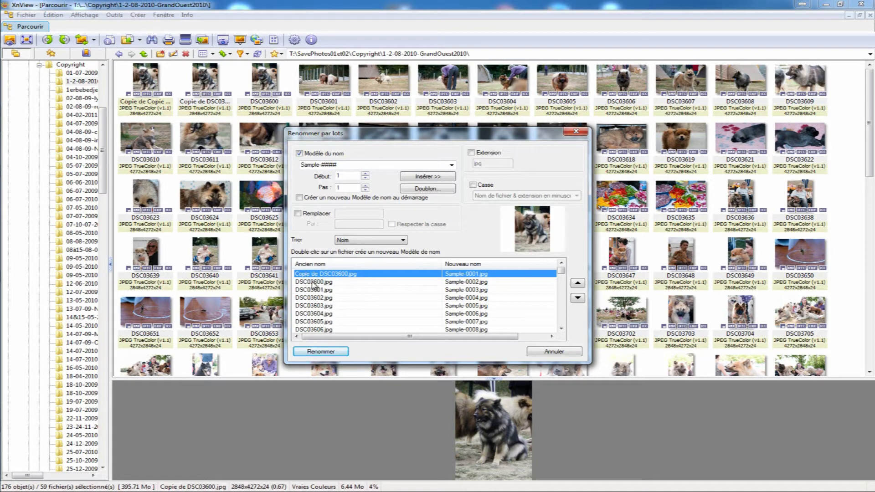
pyautogui.click(465, 287)
pyautogui.click(460, 276)
pyautogui.click(460, 290)
pyautogui.click(460, 306)
pyautogui.click(460, 315)
pyautogui.click(461, 330)
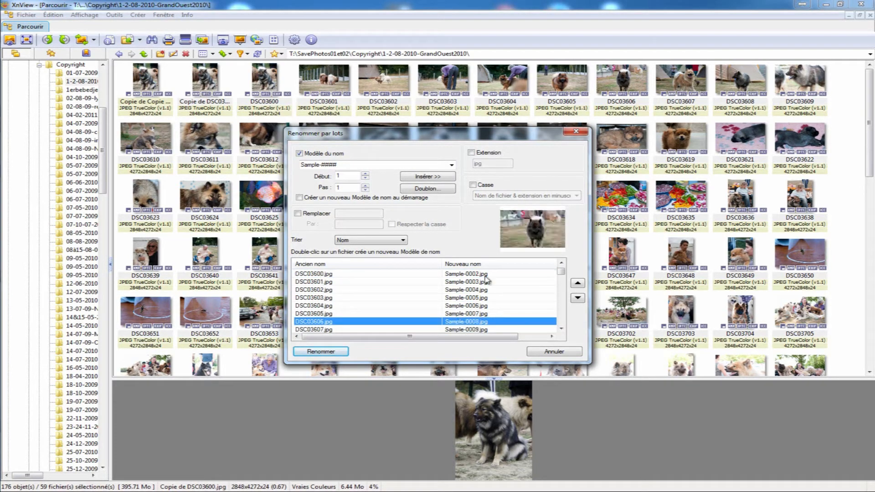
# - Set the numbering start value of the Sample-#### name template to 10
pyautogui.click(362, 164)
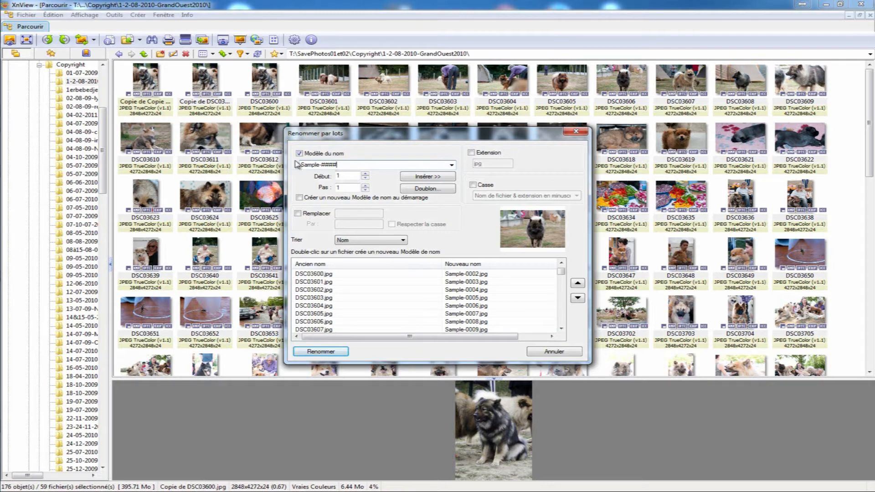
pyautogui.click(347, 176)
pyautogui.click(365, 174)
pyautogui.click(365, 174)
pyautogui.click(365, 174)
pyautogui.click(365, 173)
pyautogui.click(365, 174)
pyautogui.click(365, 173)
pyautogui.click(365, 173)
pyautogui.click(365, 173)
pyautogui.click(365, 174)
pyautogui.click(562, 263)
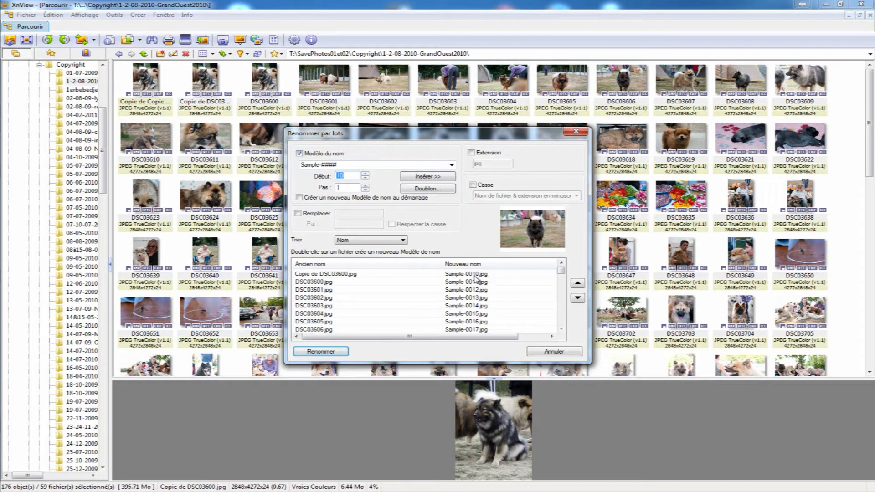
# - Set the numbering start to 2 and the increment to 2, and check the new names
pyautogui.write('1')
pyautogui.moveTo(354, 176); pyautogui.dragTo(310, 182)
pyautogui.write('2')
pyautogui.click(365, 185)
pyautogui.click(483, 275)
pyautogui.press('Down')
pyautogui.press('Down')
pyautogui.press('Down')
pyautogui.press('Down')
pyautogui.press('Down')
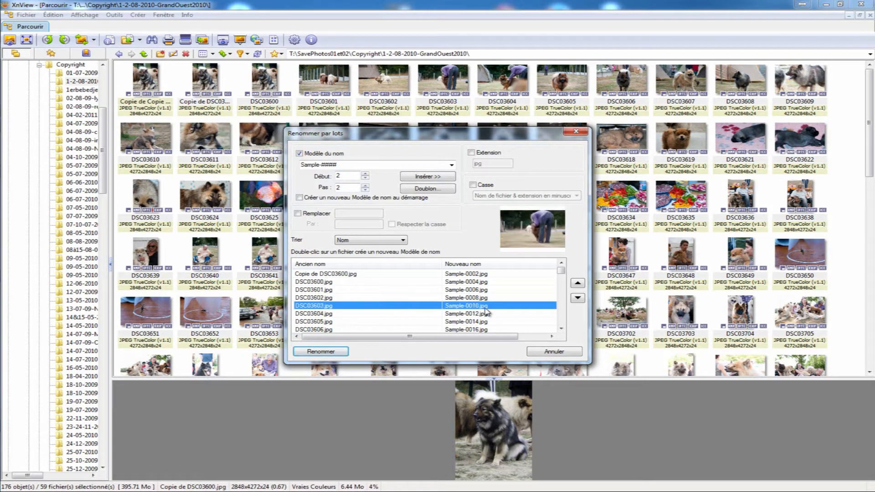
pyautogui.click(485, 322)
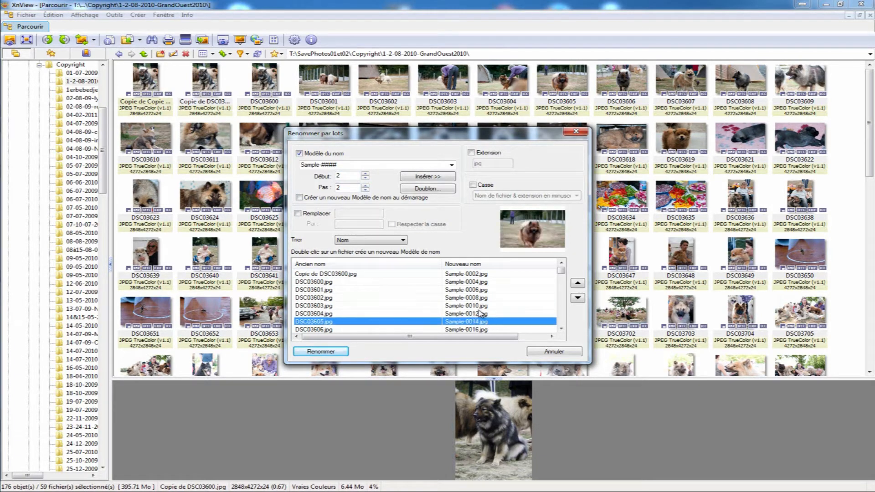
# - Set the numbering start to 10 and the increment to 10
pyautogui.click(365, 174)
pyautogui.click(365, 174)
pyautogui.click(365, 174)
pyautogui.click(364, 174)
pyautogui.click(365, 174)
pyautogui.click(364, 174)
pyautogui.click(364, 174)
pyautogui.click(365, 174)
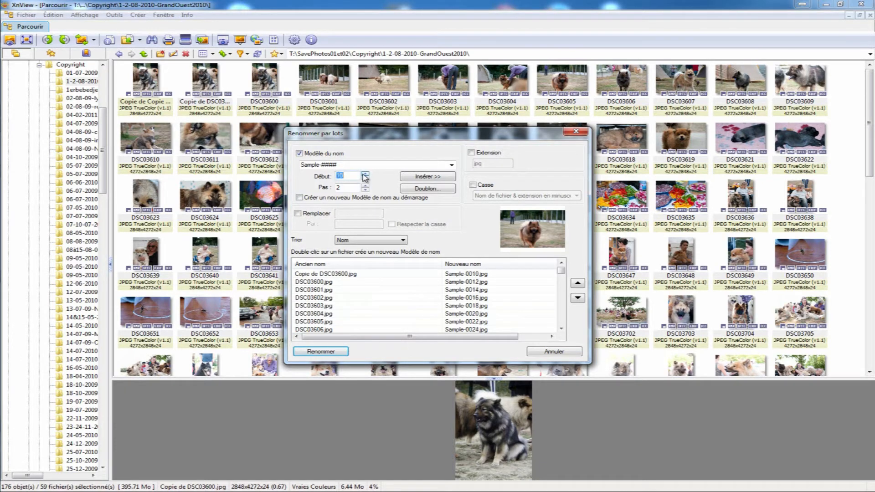
pyautogui.click(365, 185)
pyautogui.click(365, 185)
pyautogui.click(365, 185)
pyautogui.click(365, 185)
pyautogui.click(365, 185)
pyautogui.click(365, 185)
pyautogui.click(365, 185)
pyautogui.click(365, 185)
pyautogui.click(365, 190)
pyautogui.click(365, 190)
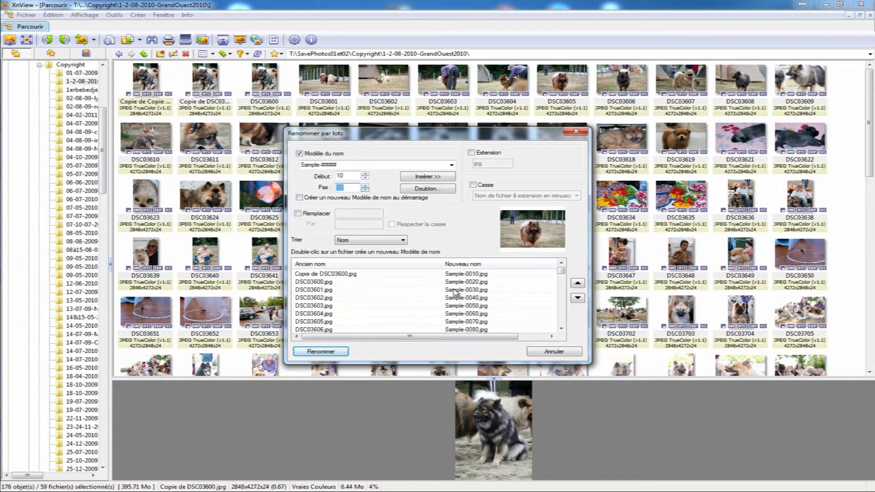
# - Go through the first files of the batch list one by one to examine their new numbering
pyautogui.click(481, 274)
pyautogui.click(482, 282)
pyautogui.click(483, 289)
pyautogui.click(484, 297)
pyautogui.click(485, 305)
pyautogui.click(486, 314)
pyautogui.click(487, 322)
pyautogui.click(490, 329)
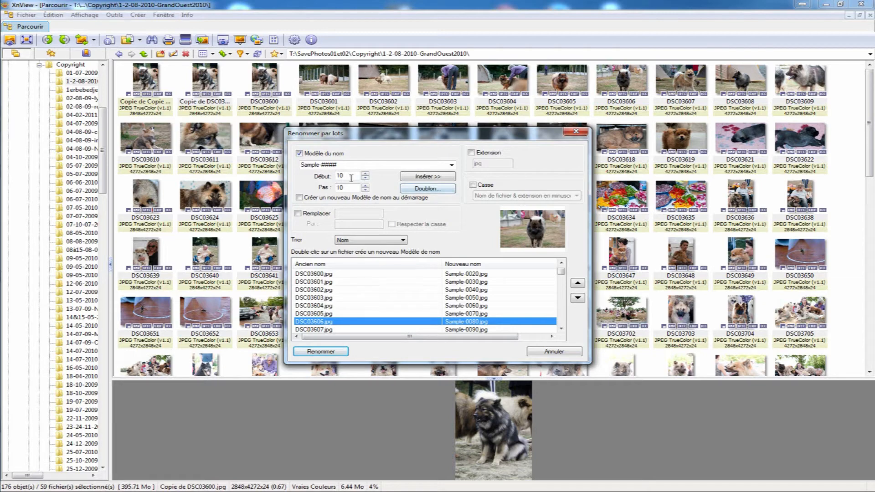
# - Reset both the numbering start and the increment to 1
pyautogui.moveTo(352, 178); pyautogui.dragTo(282, 182)
pyautogui.write('1')
pyautogui.press('Tab')
pyautogui.write('1')
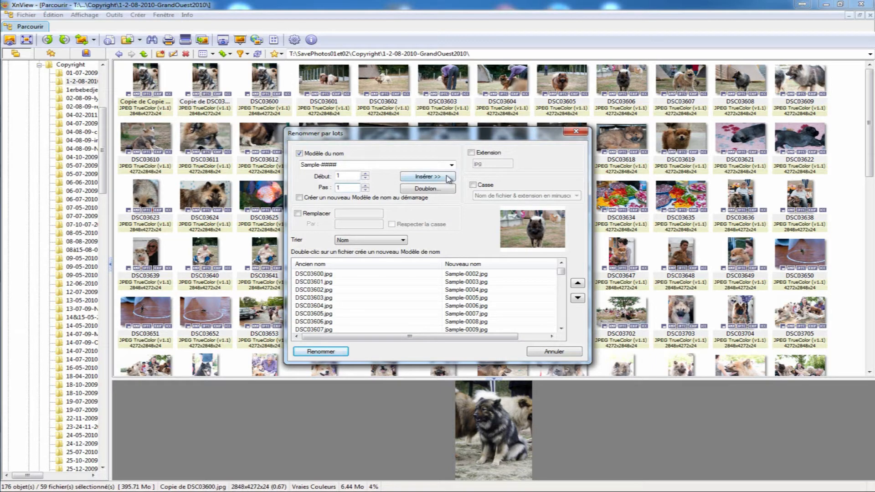
# - Replace the name template with the <Filename> variable and enable the extension override with avi as the new extension
pyautogui.click(471, 152)
pyautogui.doubleClick(496, 163)
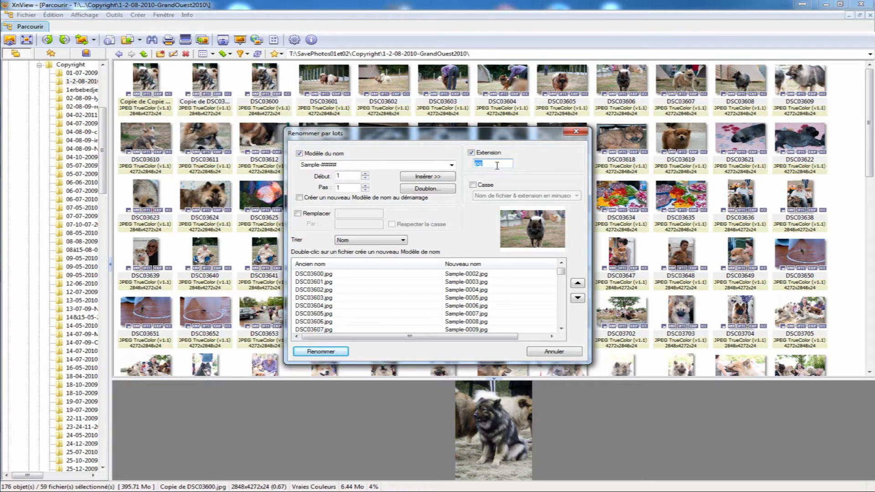
pyautogui.click(363, 163)
pyautogui.moveTo(360, 165); pyautogui.dragTo(249, 170)
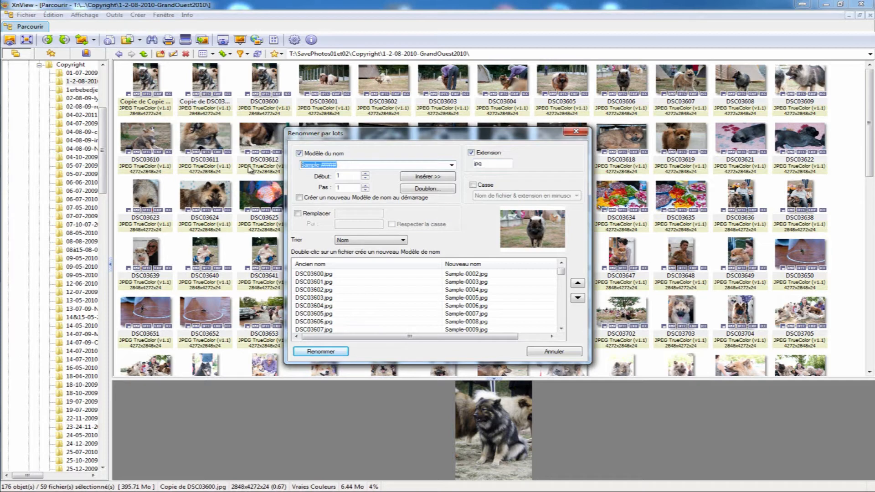
pyautogui.press('Delete')
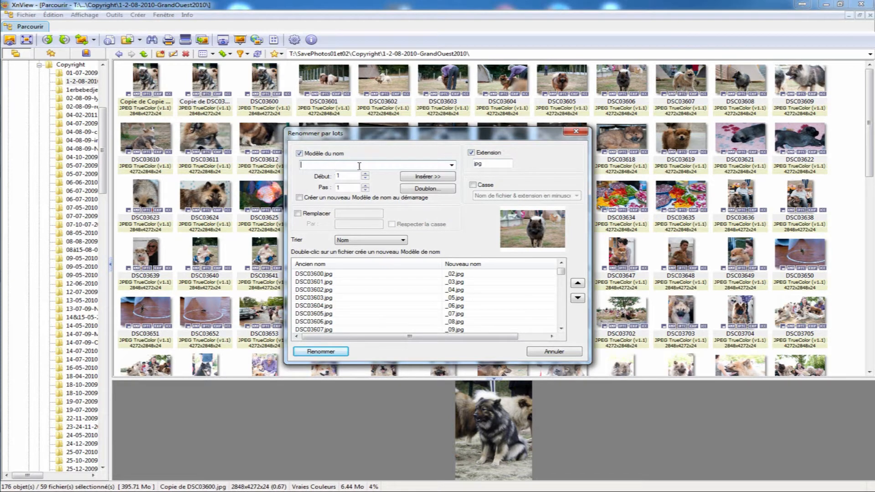
pyautogui.click(444, 178)
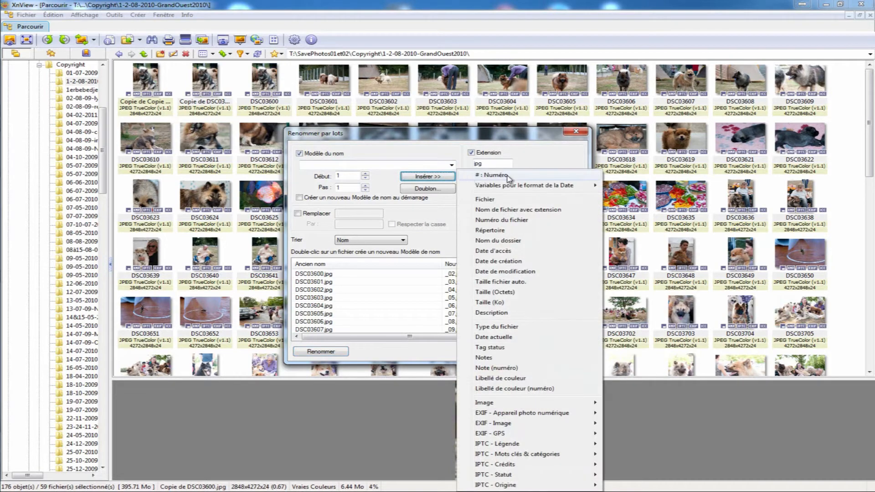
pyautogui.click(536, 201)
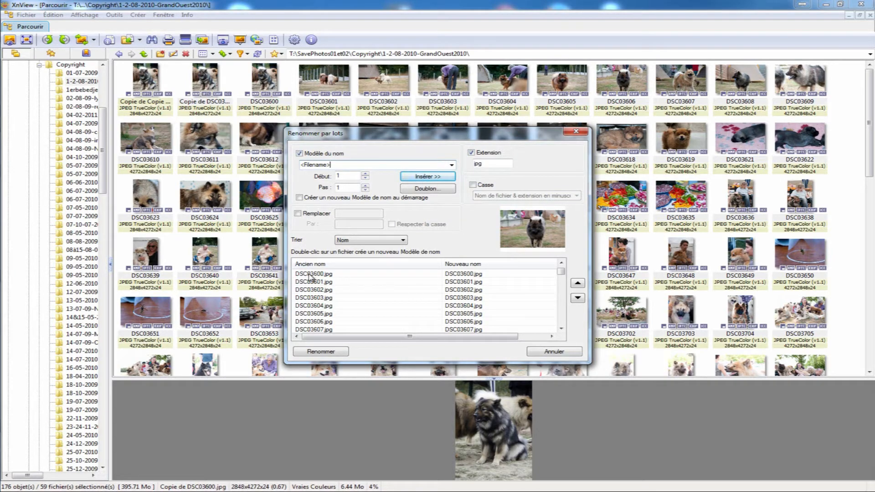
pyautogui.moveTo(495, 165); pyautogui.dragTo(370, 171)
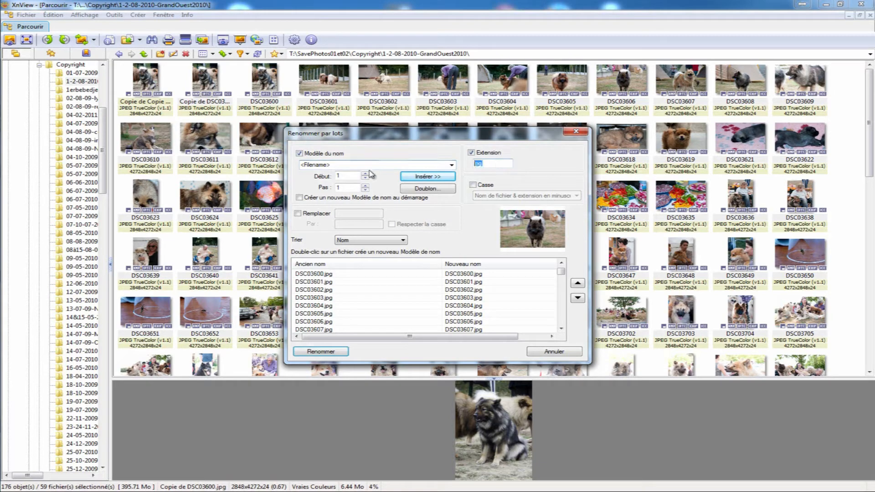
pyautogui.write('avi')
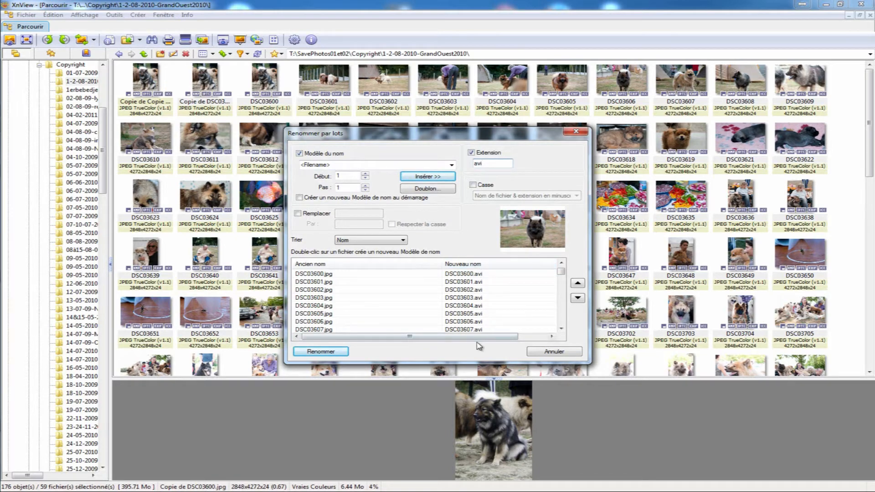
# - Enable text replacement in the file names, substituting DSC with SonyA700_
pyautogui.click(317, 214)
pyautogui.click(358, 214)
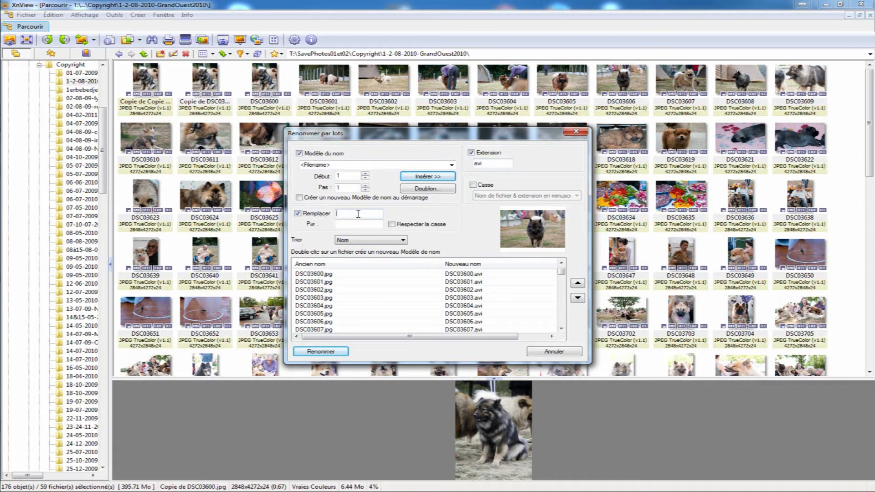
pyautogui.write('DSC')
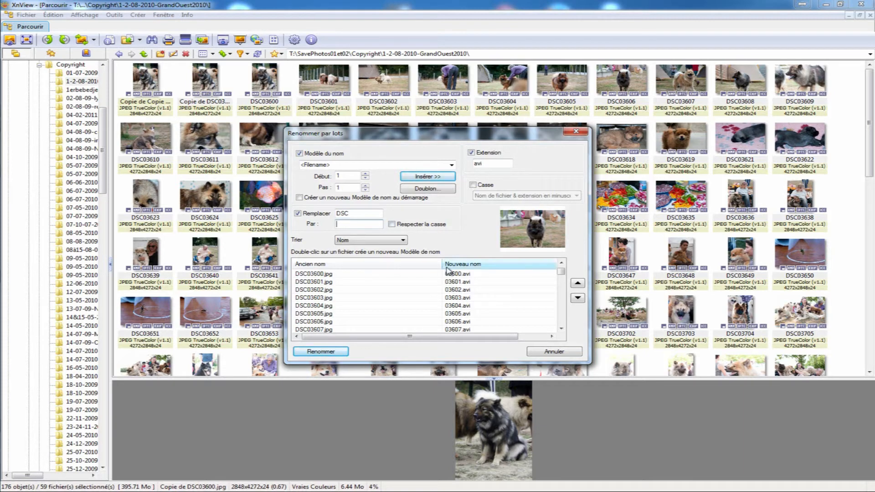
pyautogui.click(359, 224)
pyautogui.write('SonyA')
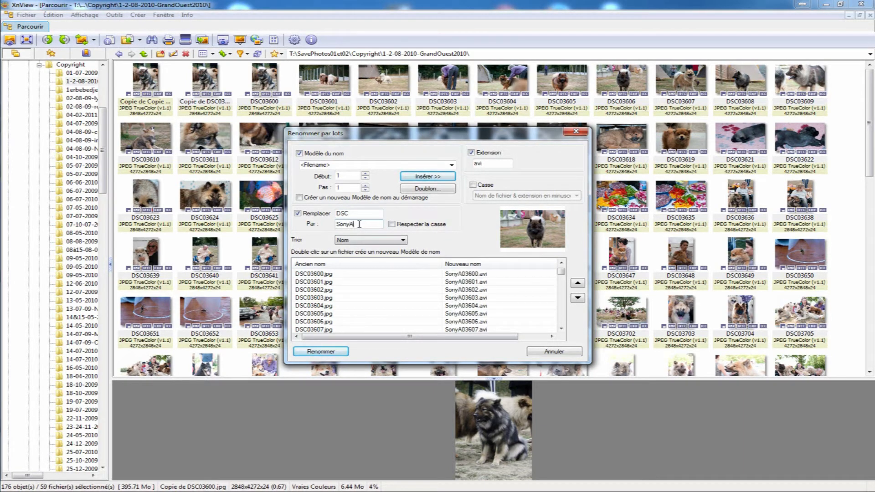
pyautogui.write('700')
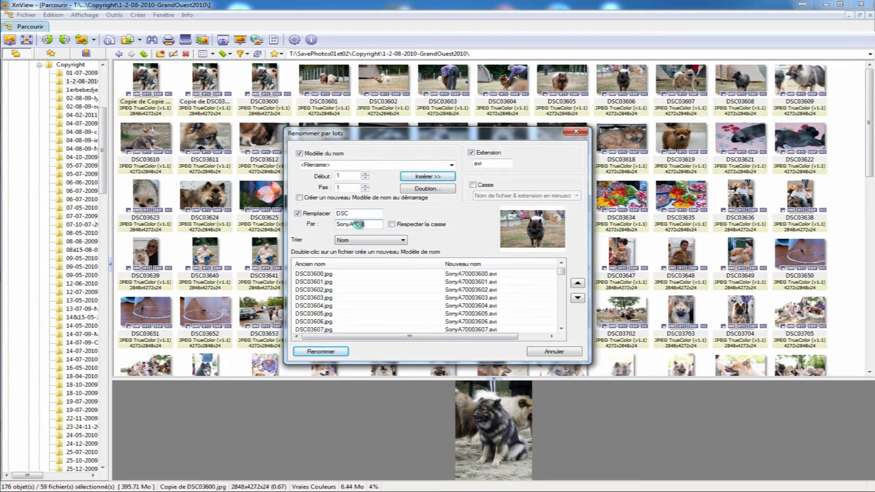
pyautogui.write('_')
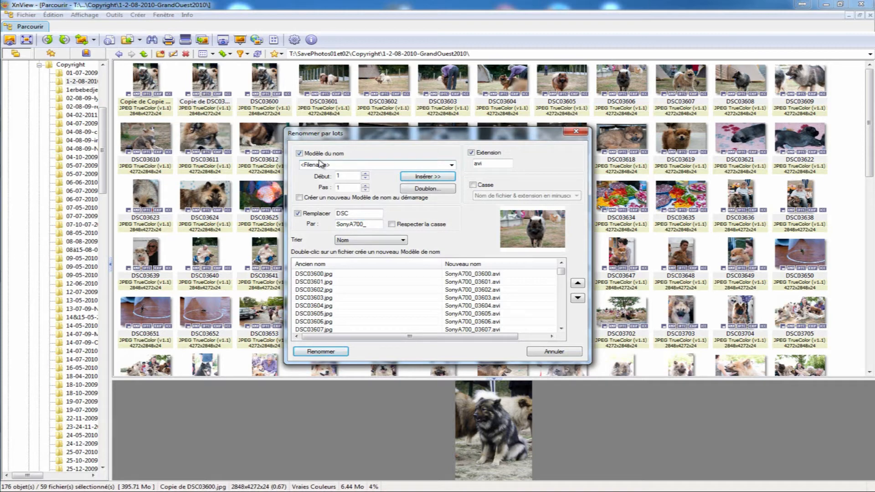
# - Try appending a #### counter to the <Filename> template, and remove it again
pyautogui.write('####')
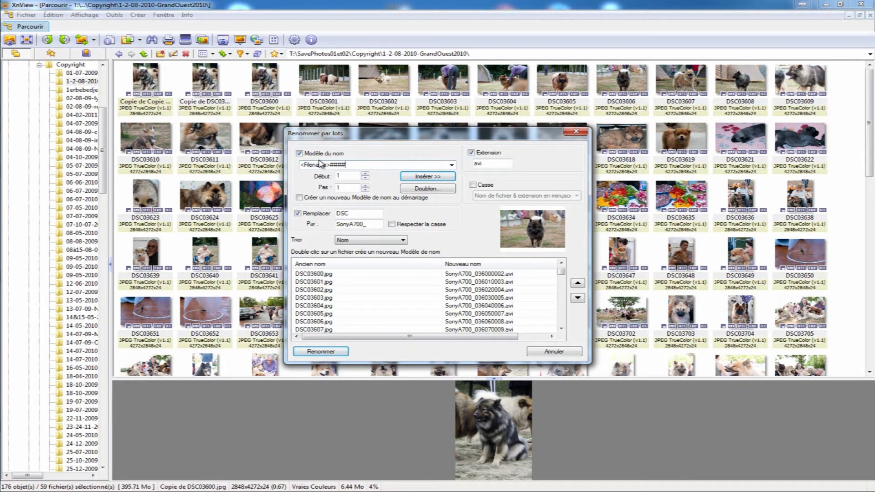
pyautogui.press('BackSpace')
pyautogui.press('BackSpace')
pyautogui.press('BackSpace')
pyautogui.press('BackSpace')
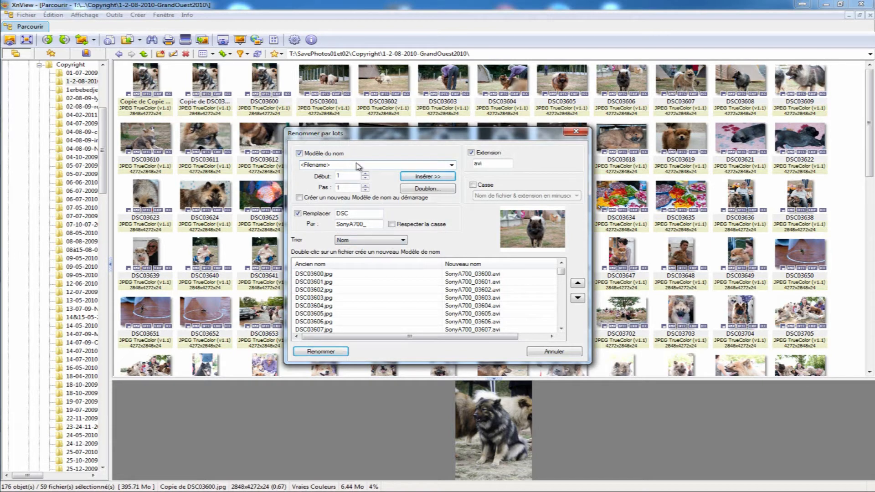
# - Enable case conversion, trying uppercase for both file name and extension, and switch it to initial capitals (Initiales en capitales)
pyautogui.click(474, 185)
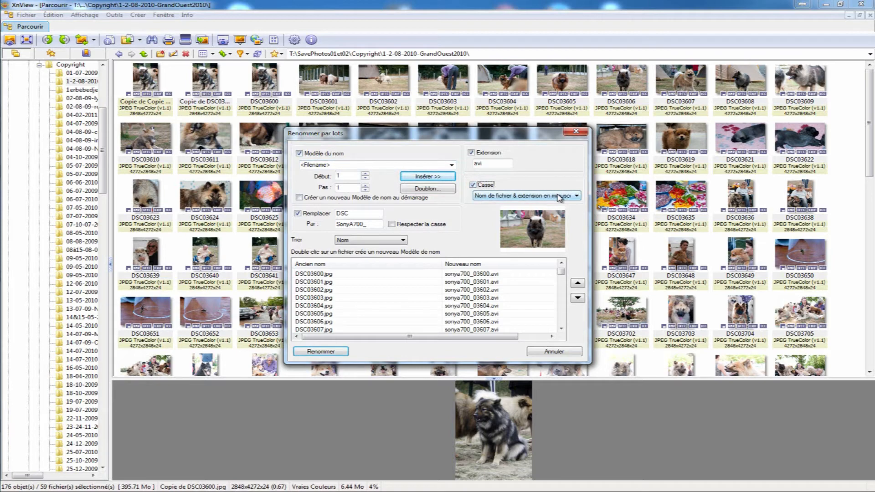
pyautogui.click(559, 196)
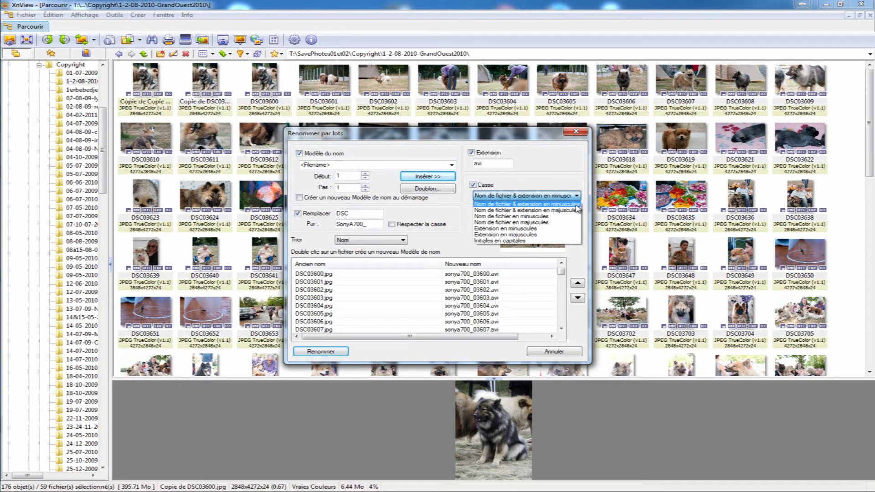
pyautogui.click(570, 211)
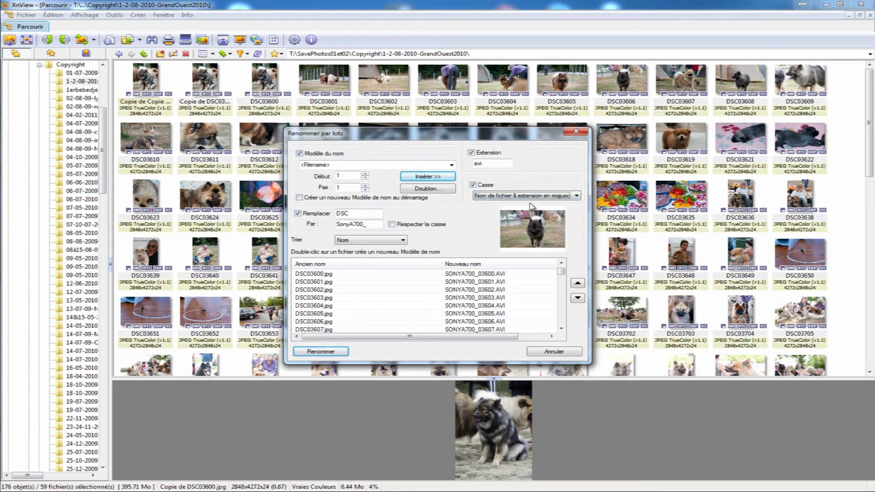
pyautogui.click(542, 196)
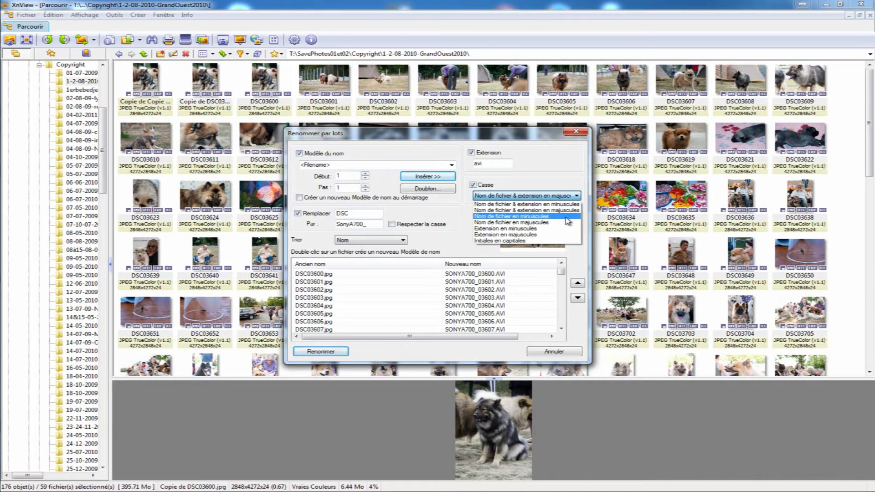
pyautogui.click(515, 242)
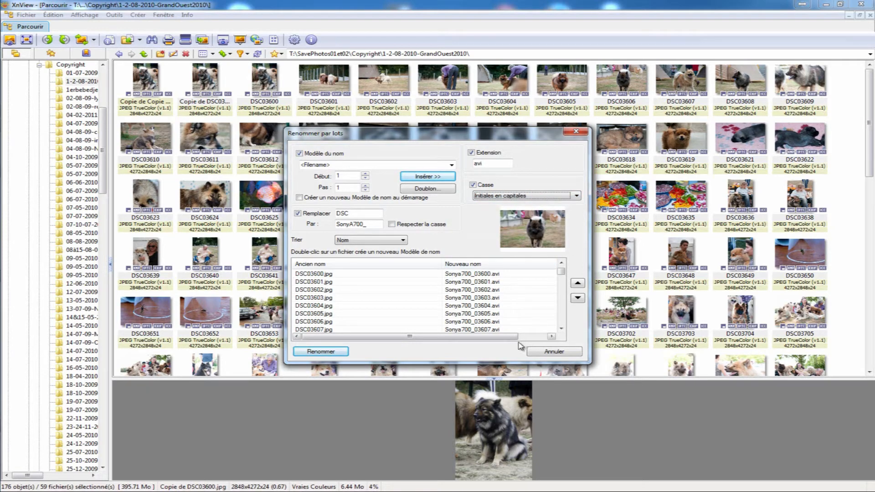
# - Change the replacement text for DSC to Sony_A700_ and turn off the case conversion
pyautogui.click(363, 226)
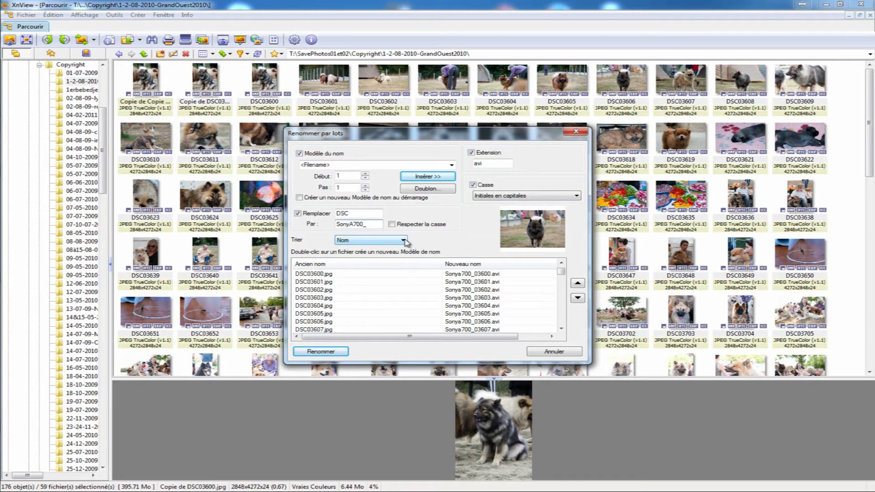
pyautogui.write('_')
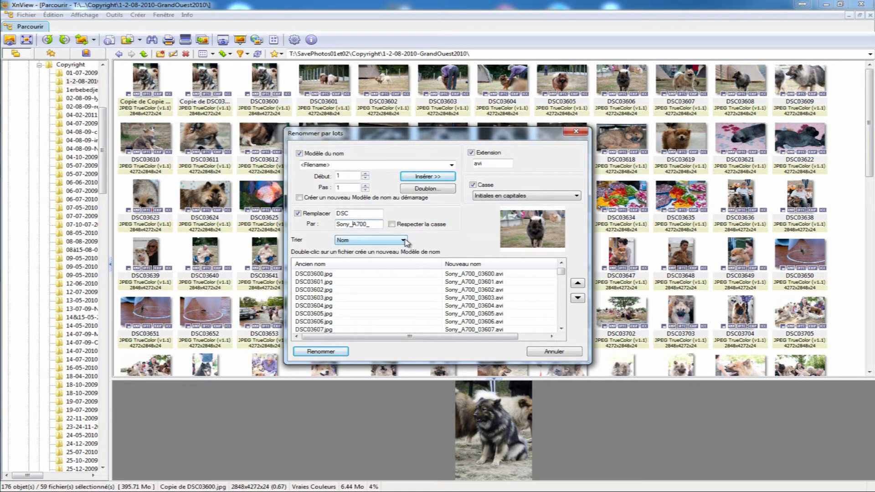
pyautogui.press('BackSpace')
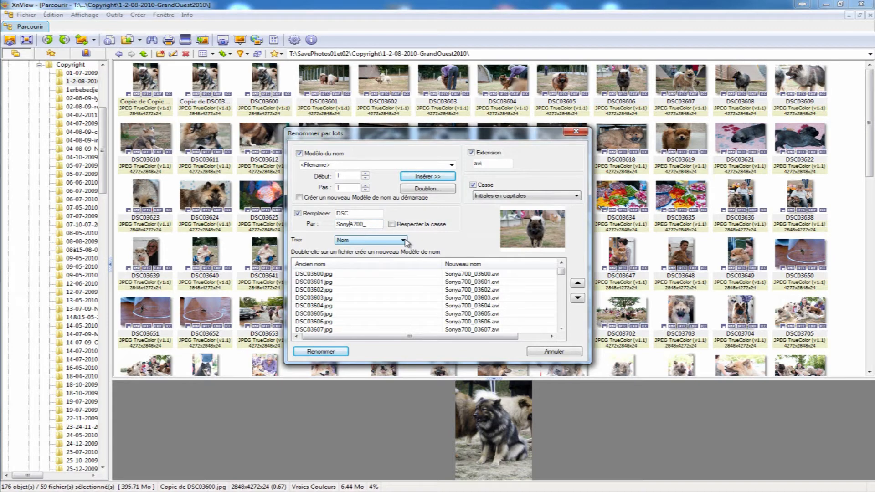
pyautogui.write('_')
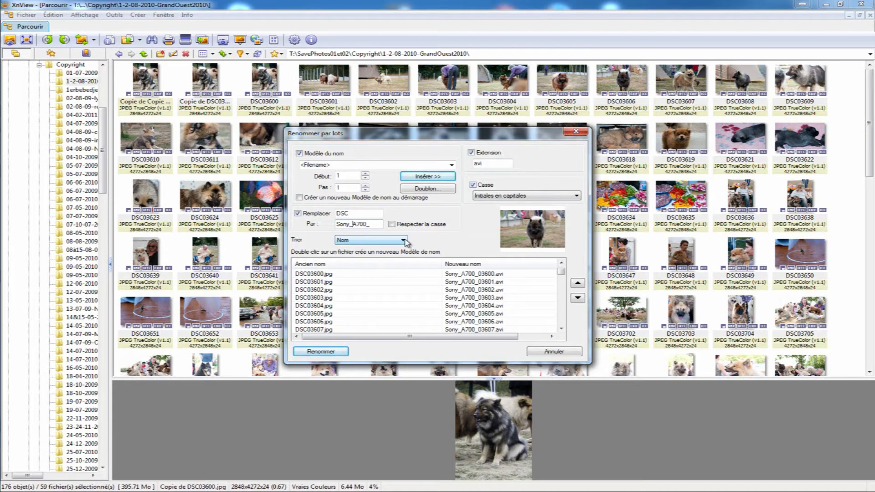
pyautogui.press('BackSpace')
pyautogui.write('_')
pyautogui.press('BackSpace')
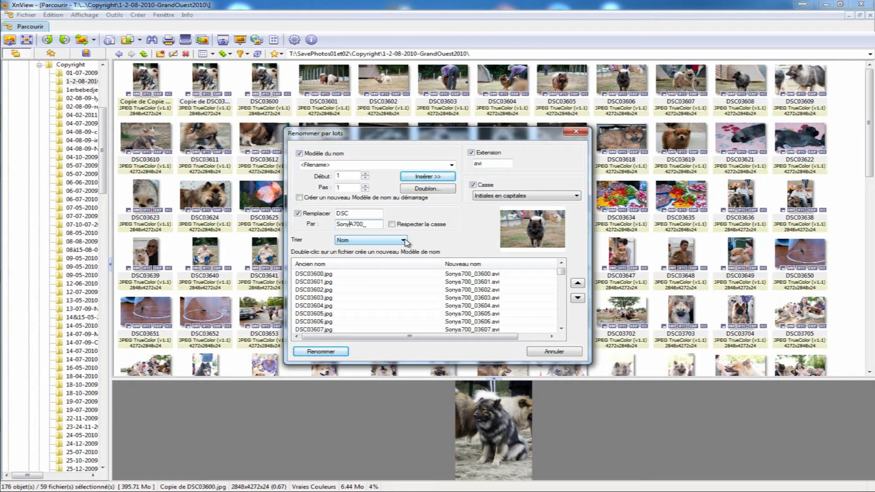
pyautogui.write('_')
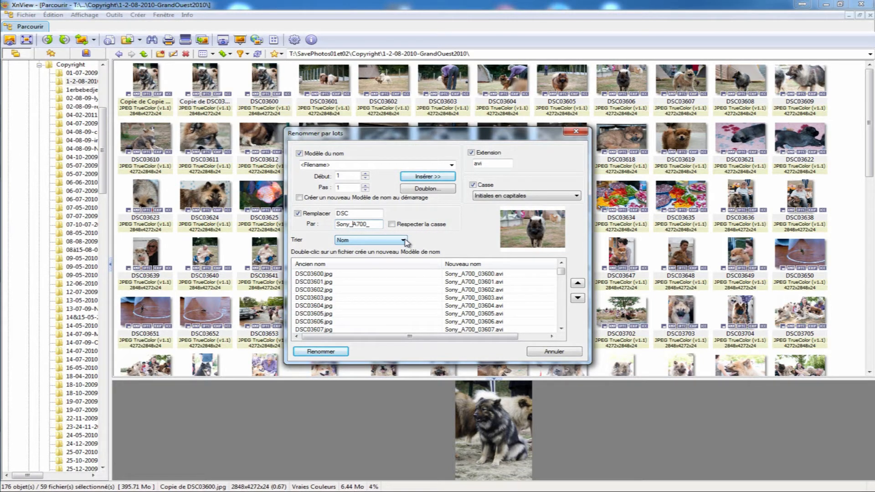
pyautogui.click(474, 185)
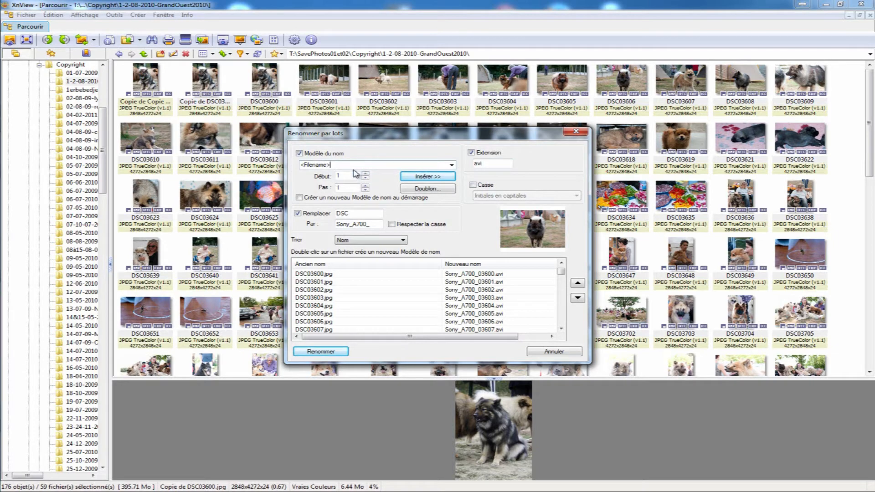
# - Extend the name template to <Filename>_<Size KB> using the file size in KB variable, and turn off the text replacement
pyautogui.click(437, 181)
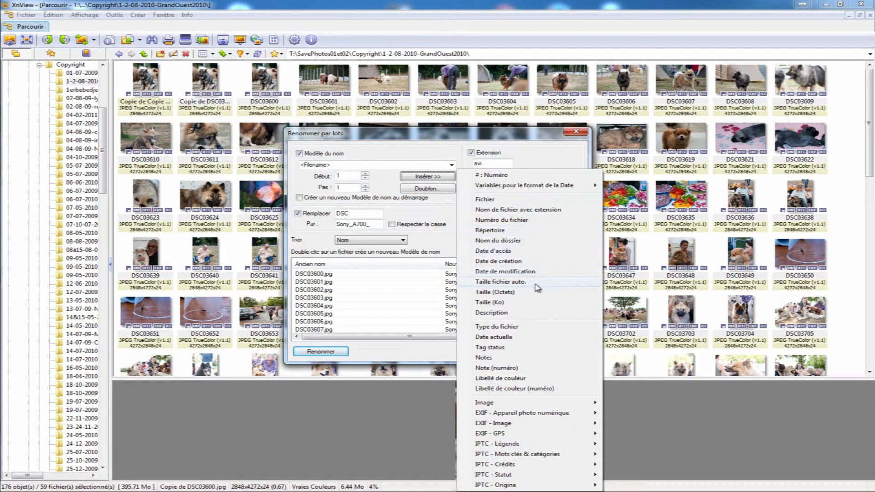
pyautogui.click(511, 302)
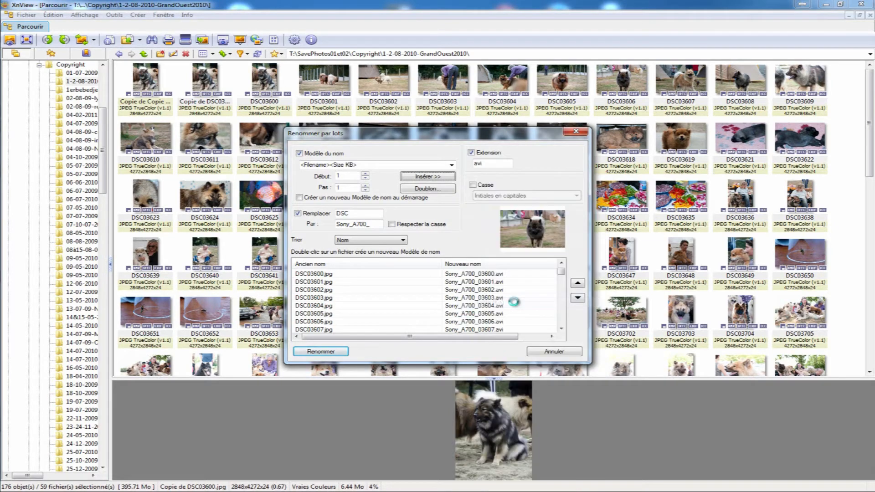
pyautogui.click(385, 164)
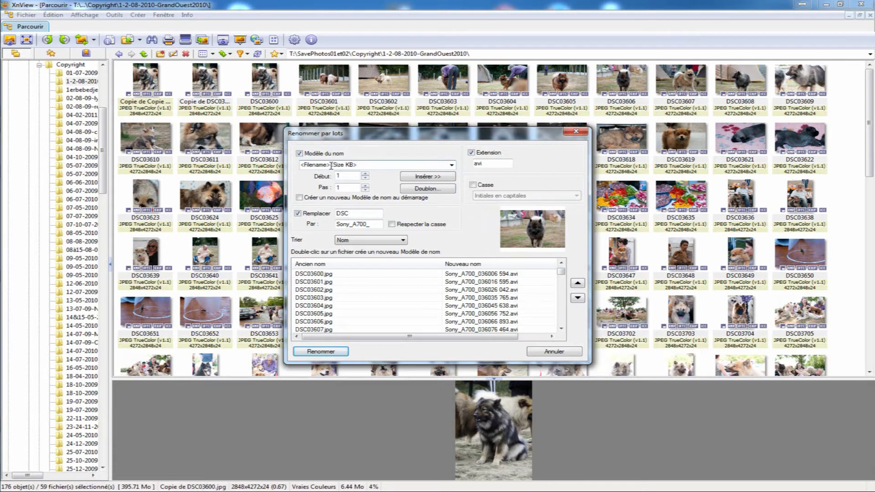
pyautogui.write('_')
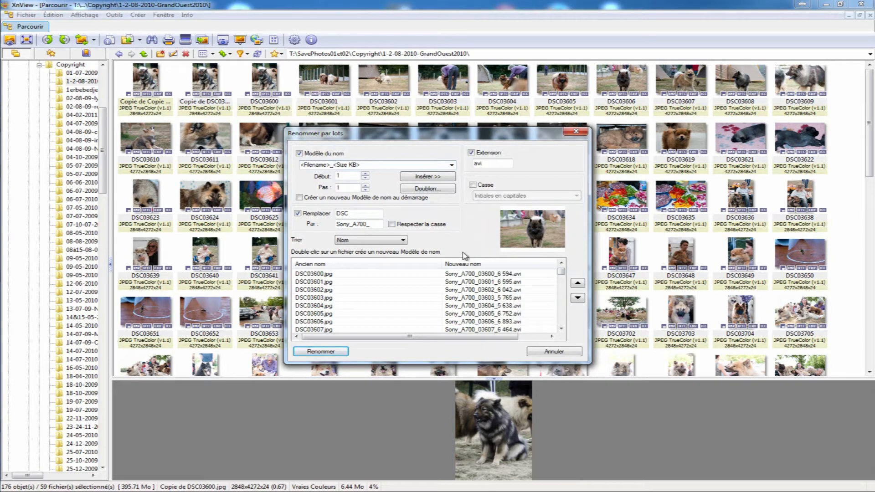
pyautogui.click(298, 214)
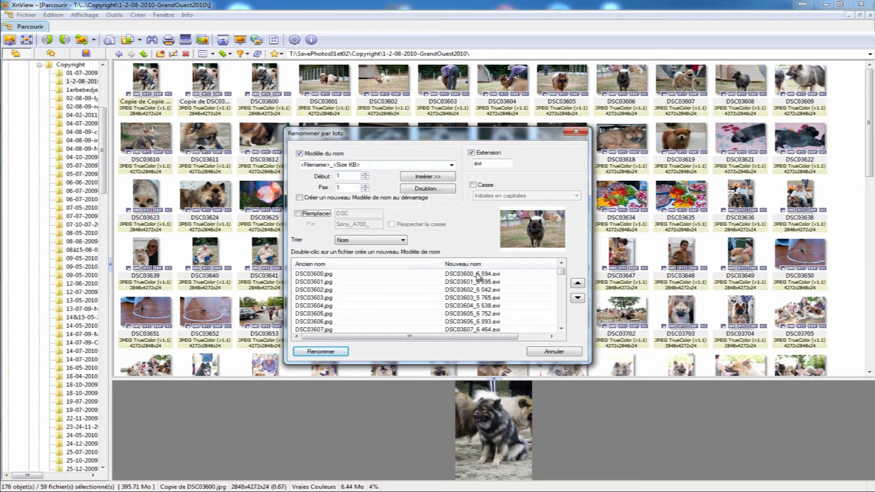
# - Try MB and GB as the unit of the size variable in the name template
pyautogui.click(352, 165)
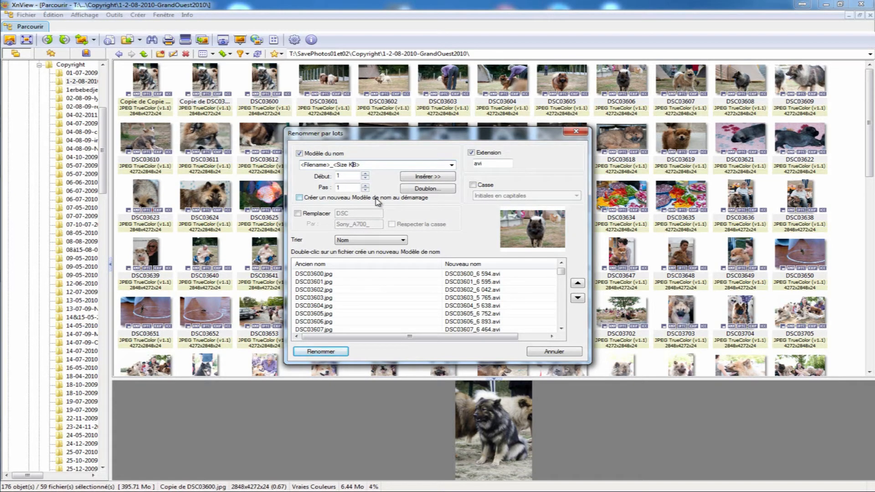
pyautogui.press('BackSpace')
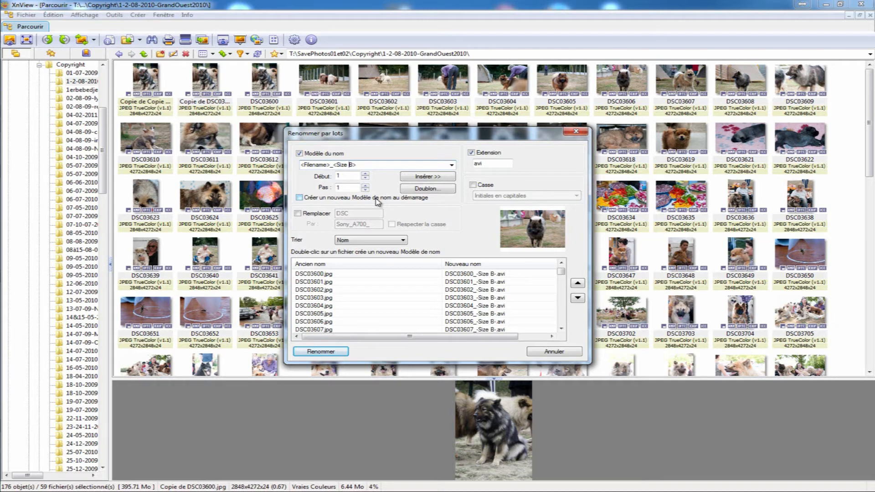
pyautogui.write('M')
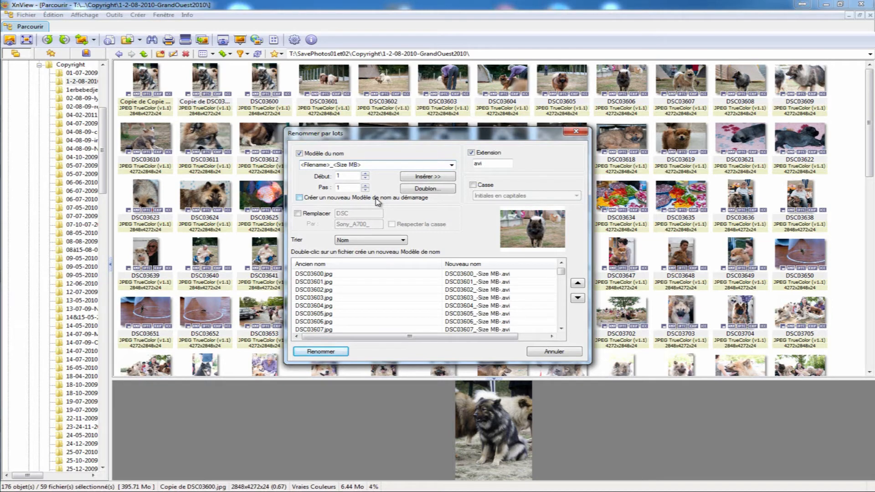
pyautogui.press('BackSpace')
pyautogui.write('M')
pyautogui.press('BackSpace')
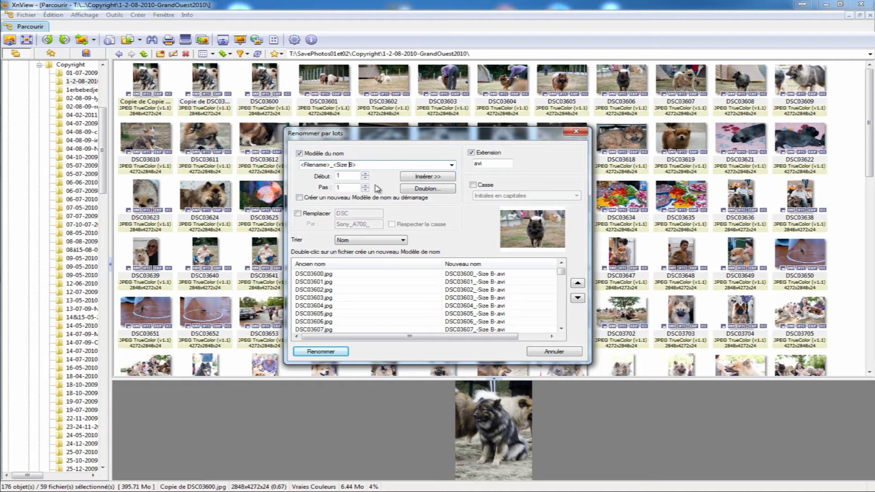
pyautogui.write('G')
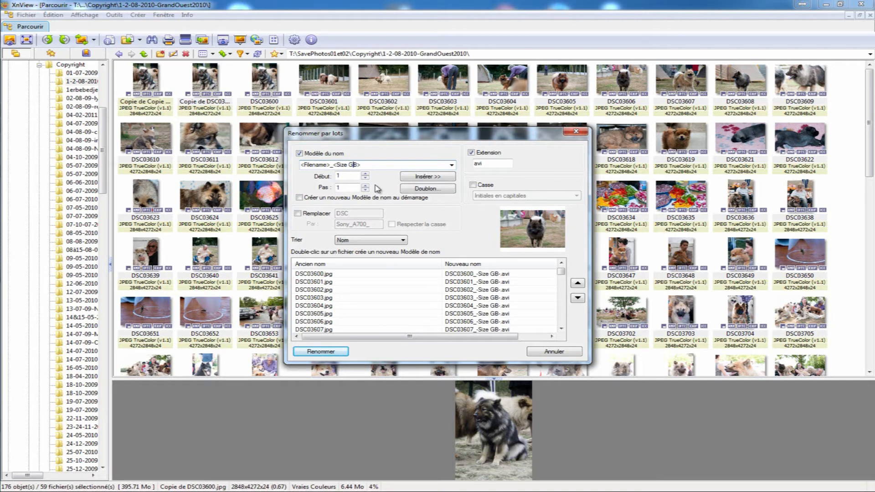
pyautogui.press('BackSpace')
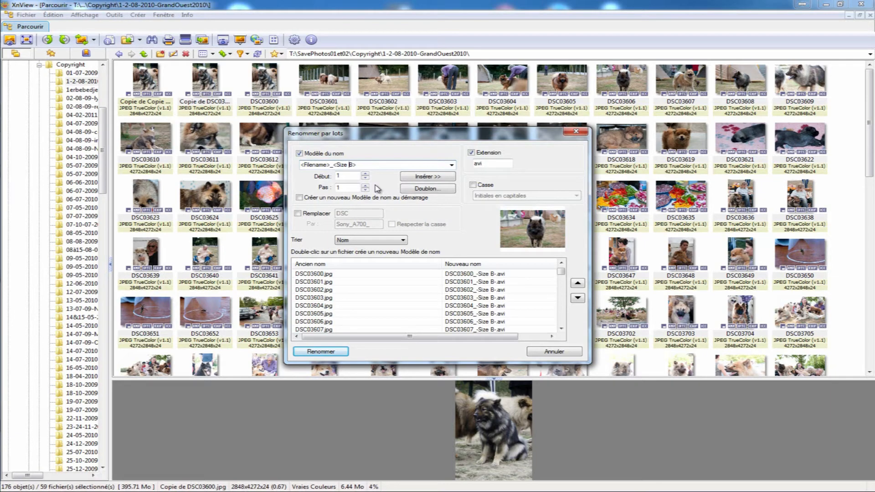
# - Try o and ko as the unit of the size variable, and restore it to <Size KB>
pyautogui.press('Delete')
pyautogui.write('o')
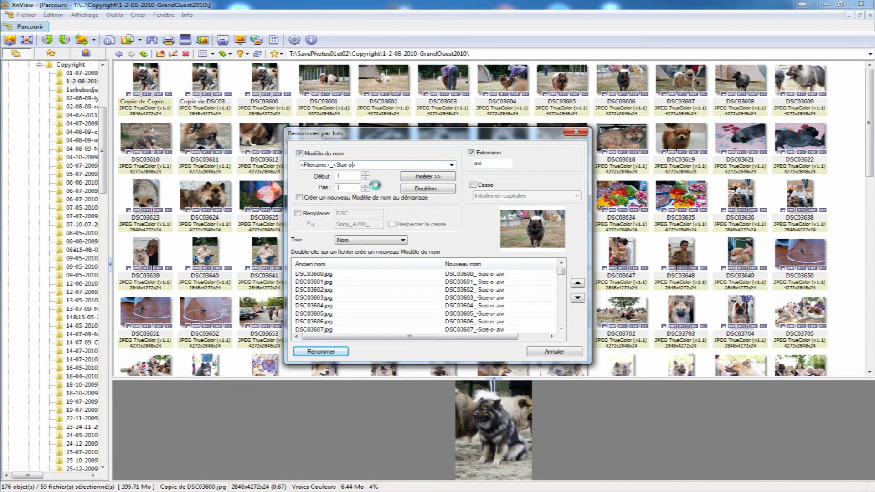
pyautogui.press('BackSpace')
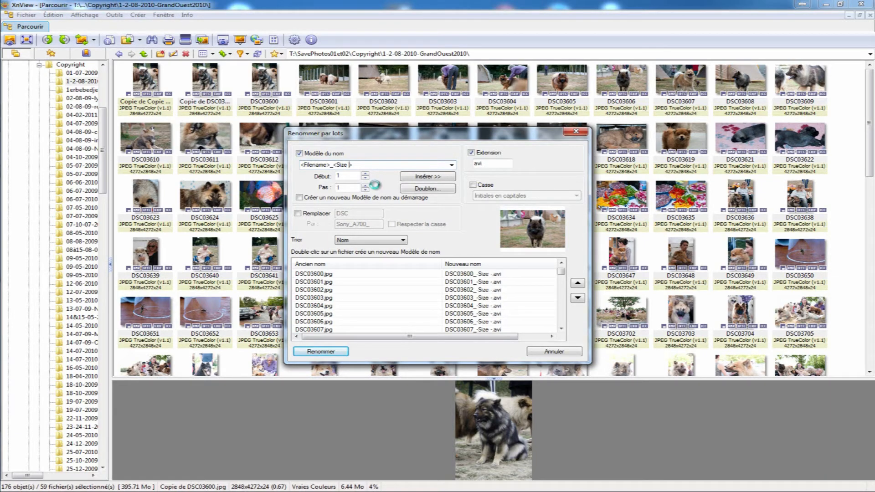
pyautogui.write('ko')
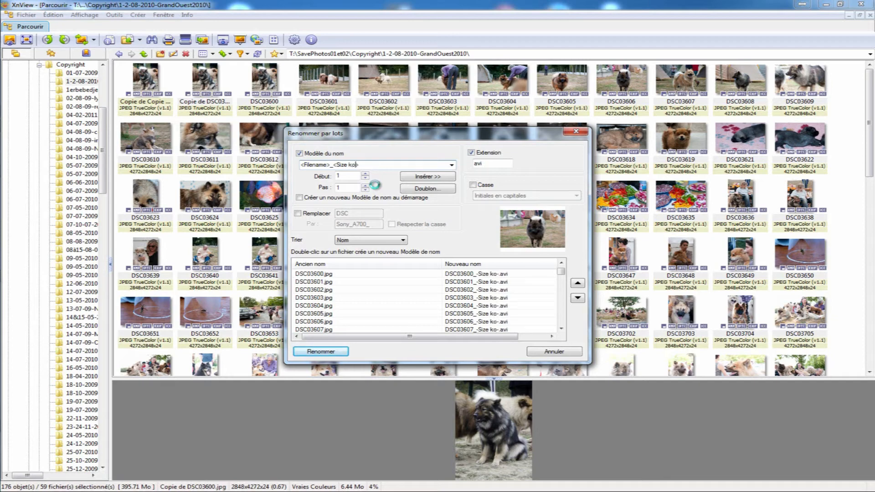
pyautogui.press('BackSpace')
pyautogui.press('BackSpace')
pyautogui.write('Ko')
pyautogui.press('BackSpace')
pyautogui.write('B')
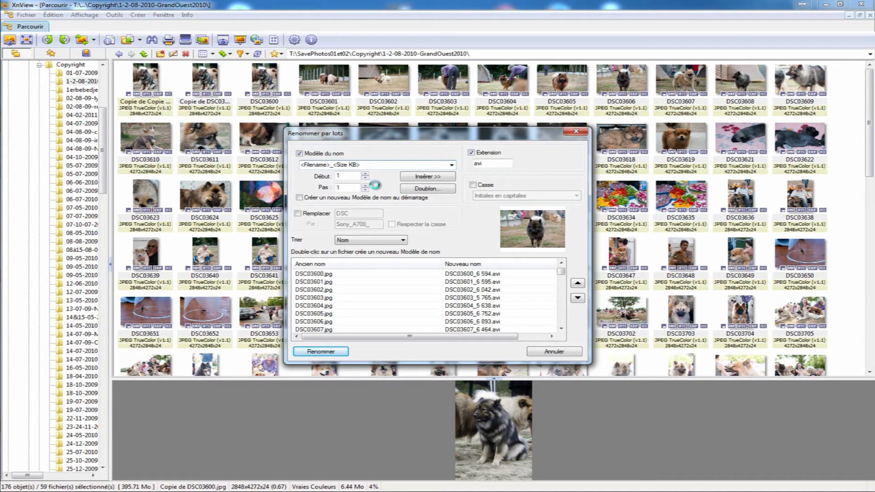
# - Append an underscore and the image resolution variable to the template, making it <Filename>_<Size KB>_<DPI>
pyautogui.click(451, 165)
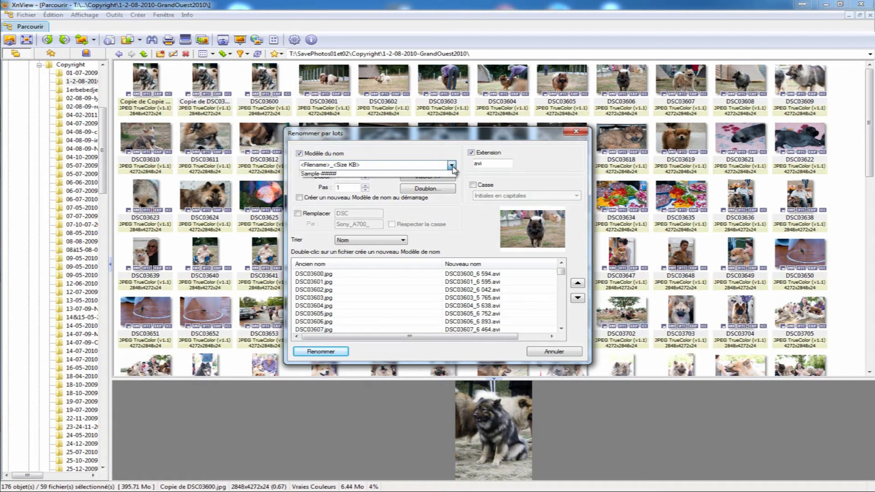
pyautogui.click(451, 165)
pyautogui.click(427, 177)
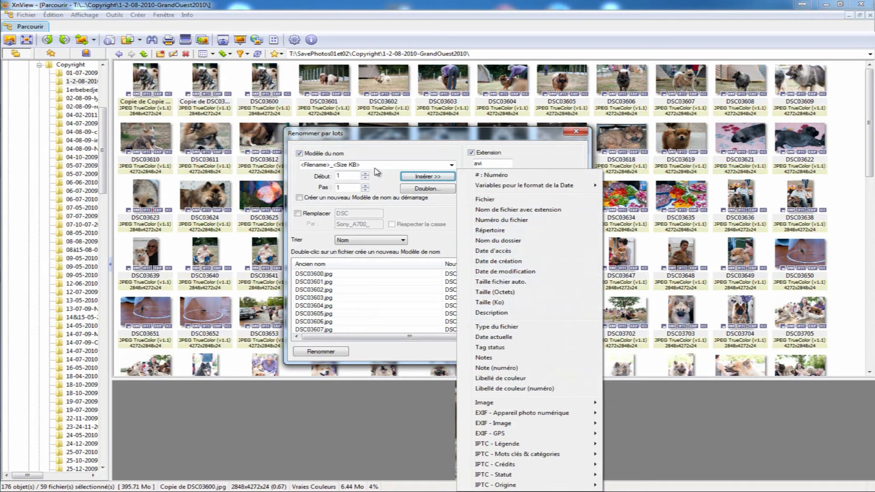
pyautogui.click(377, 161)
pyautogui.write('_')
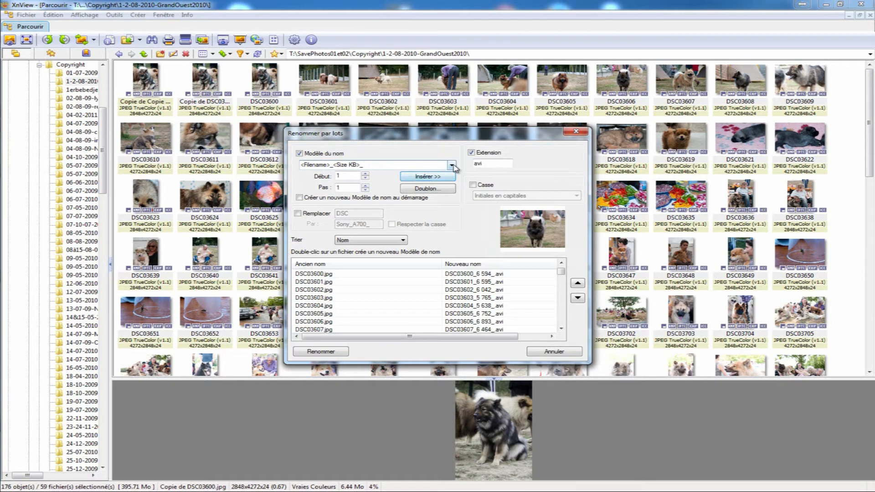
pyautogui.click(446, 177)
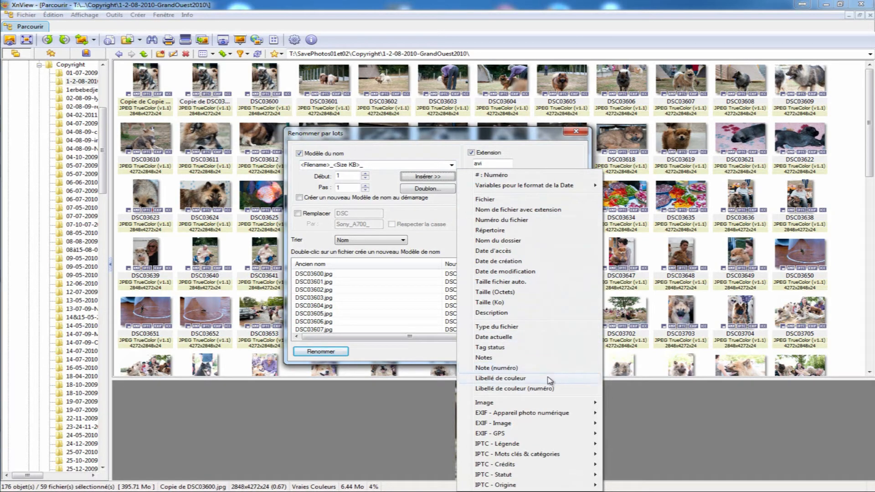
pyautogui.moveTo(555, 405)
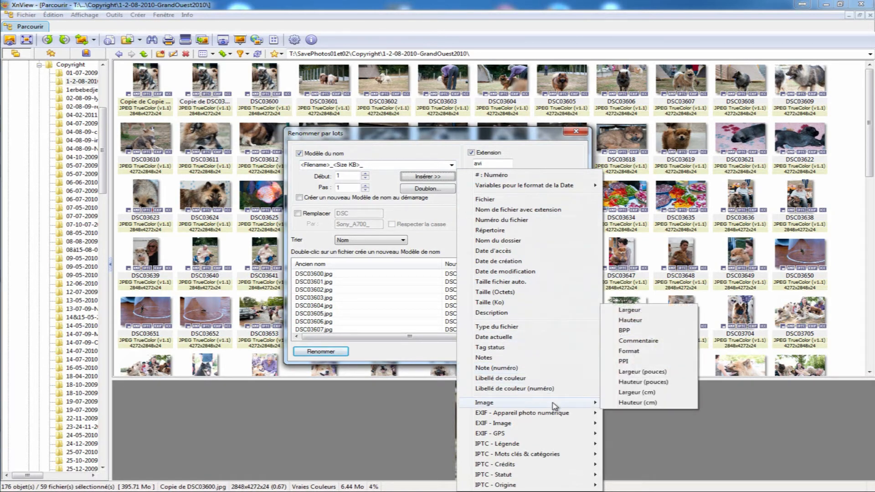
pyautogui.click(660, 363)
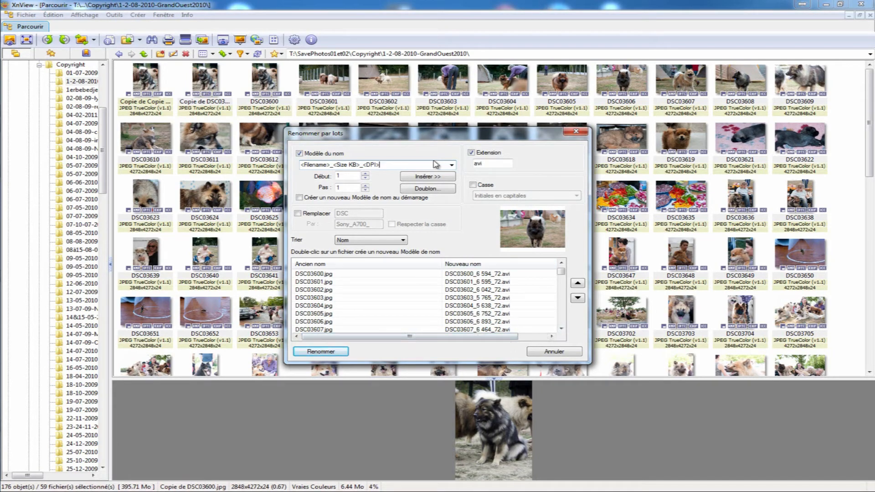
# - Add the literal text DPI after the <DPI> variable at the end of the name template
pyautogui.click(440, 177)
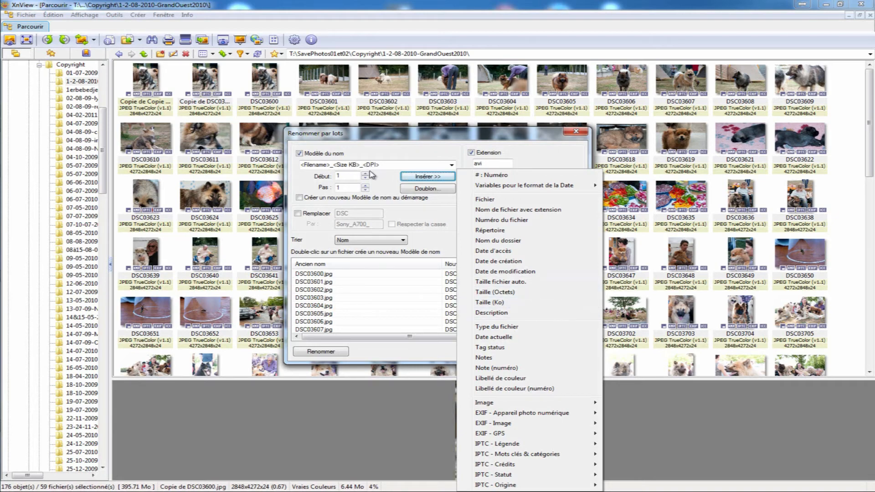
pyautogui.click(451, 165)
pyautogui.click(451, 165)
pyautogui.click(451, 165)
pyautogui.click(381, 166)
pyautogui.write('DPI')
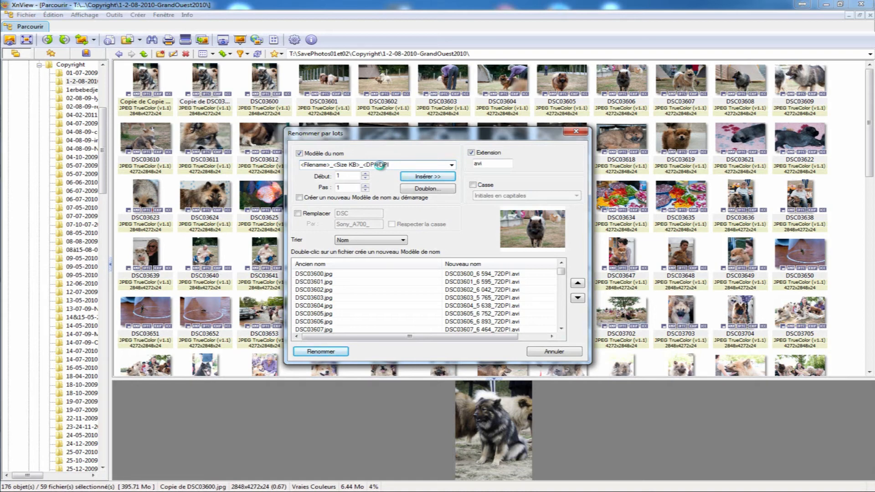
# - Examine the EXIF and IPTC variables that can be inserted into the name template, without adding any
pyautogui.click(439, 180)
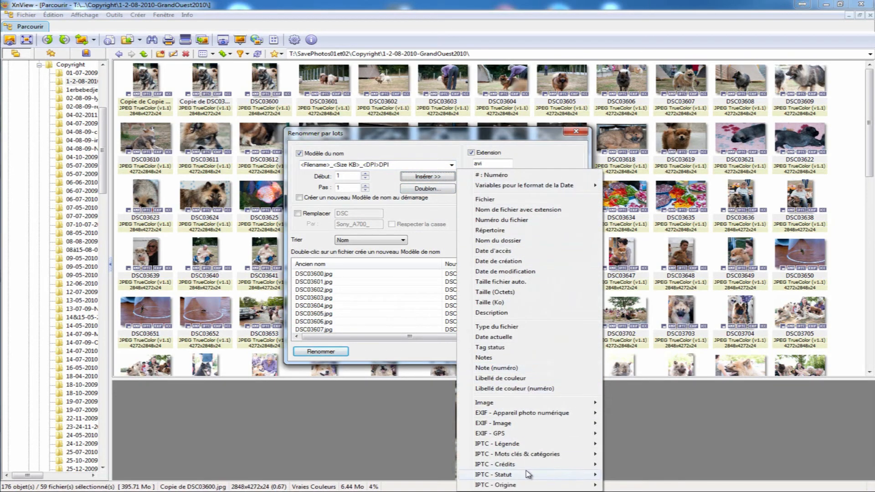
pyautogui.moveTo(514, 433)
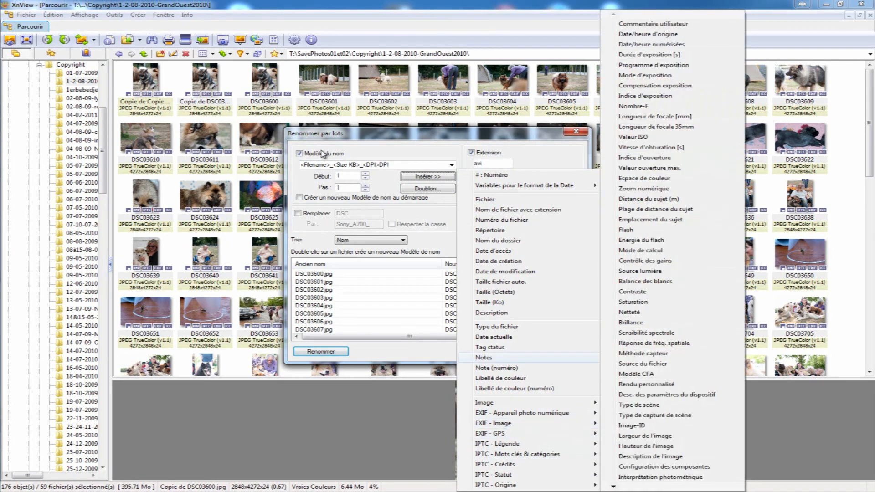
pyautogui.click(374, 133)
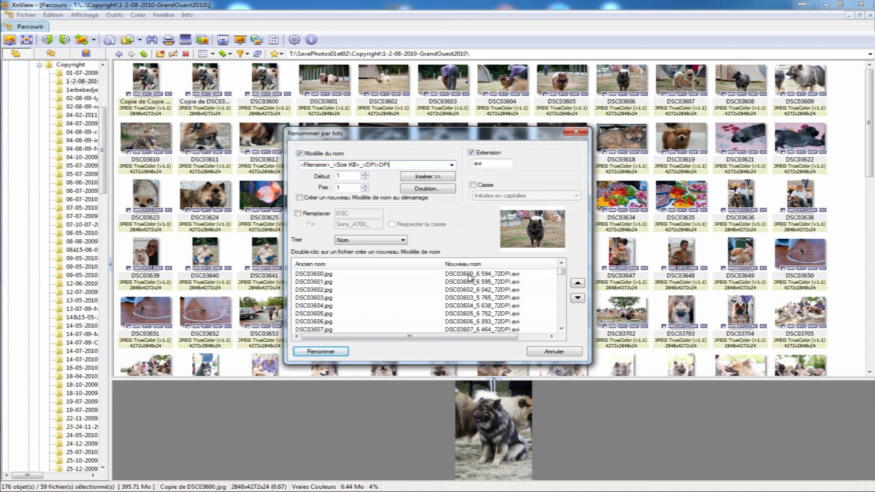
# - Review the insertable variables and the stored name templates, and close the batch rename dialog without renaming the files
pyautogui.click(433, 177)
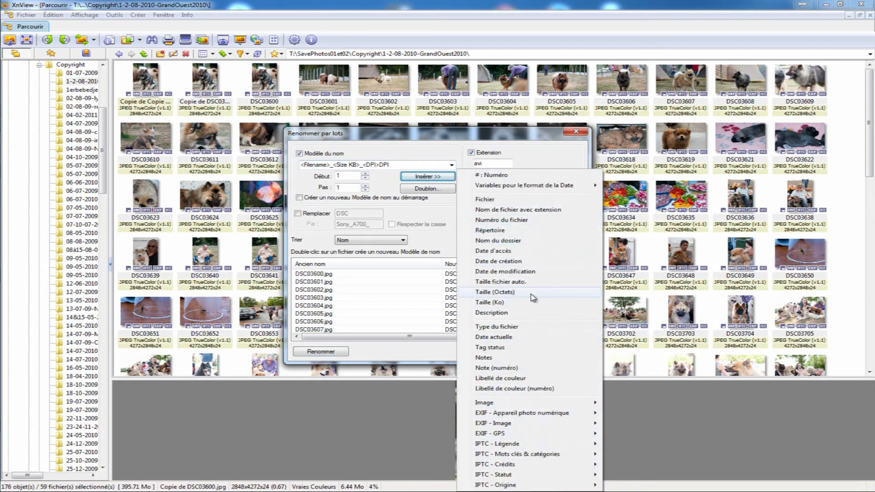
pyautogui.click(451, 165)
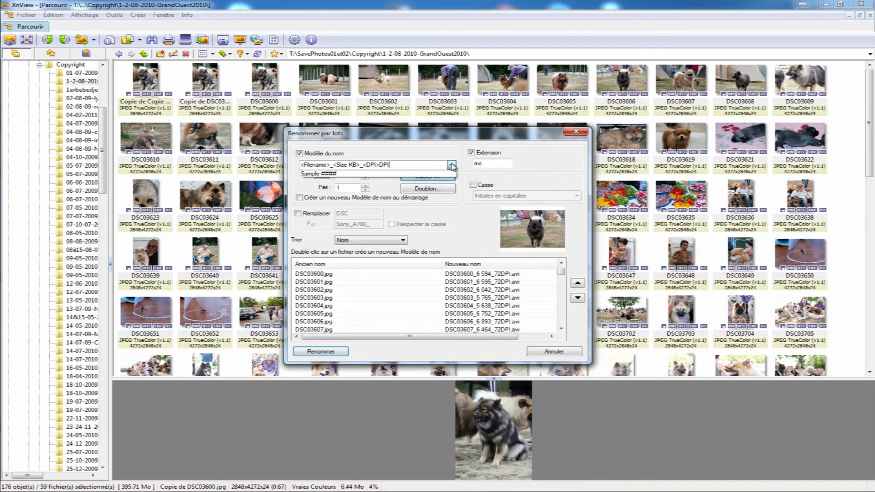
pyautogui.click(452, 166)
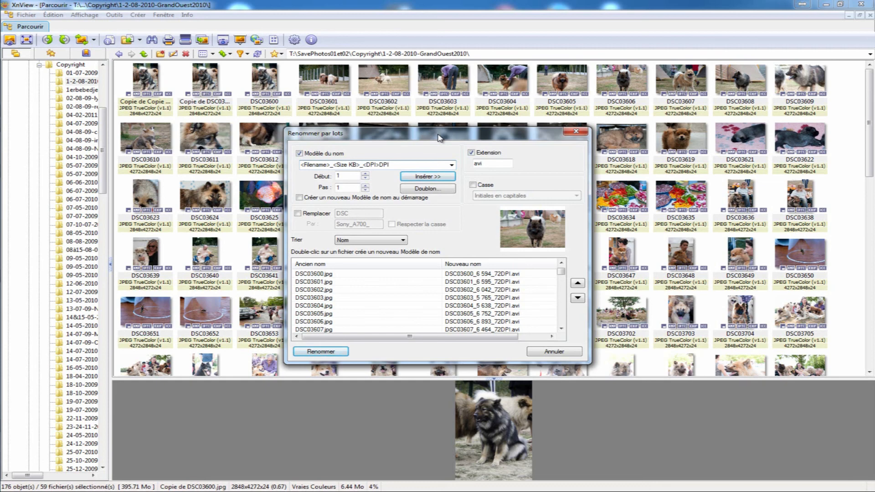
pyautogui.click(576, 131)
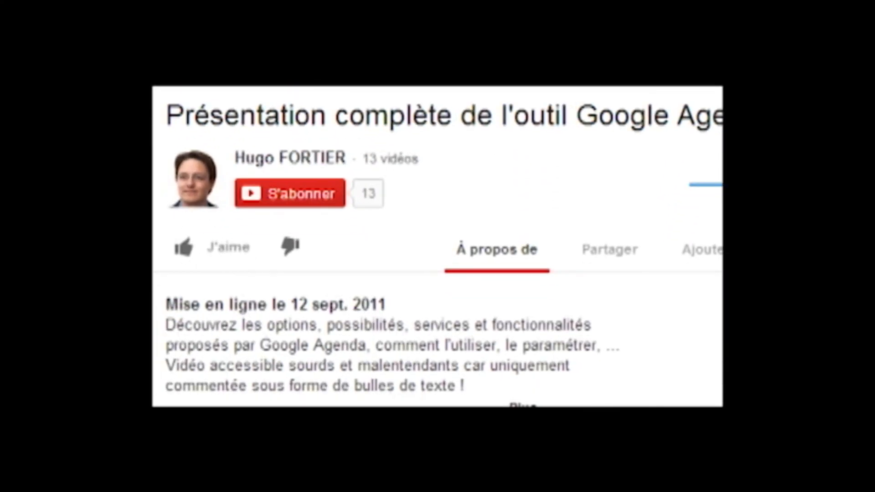
pyautogui.click(230, 258)
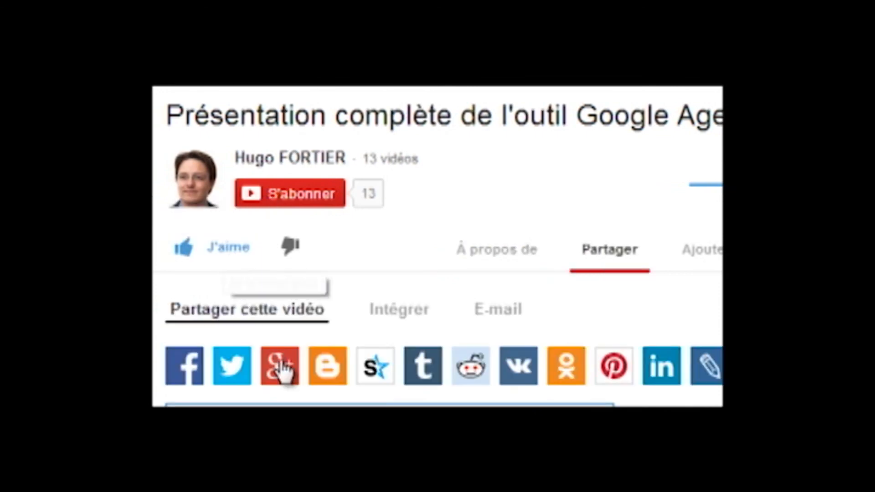